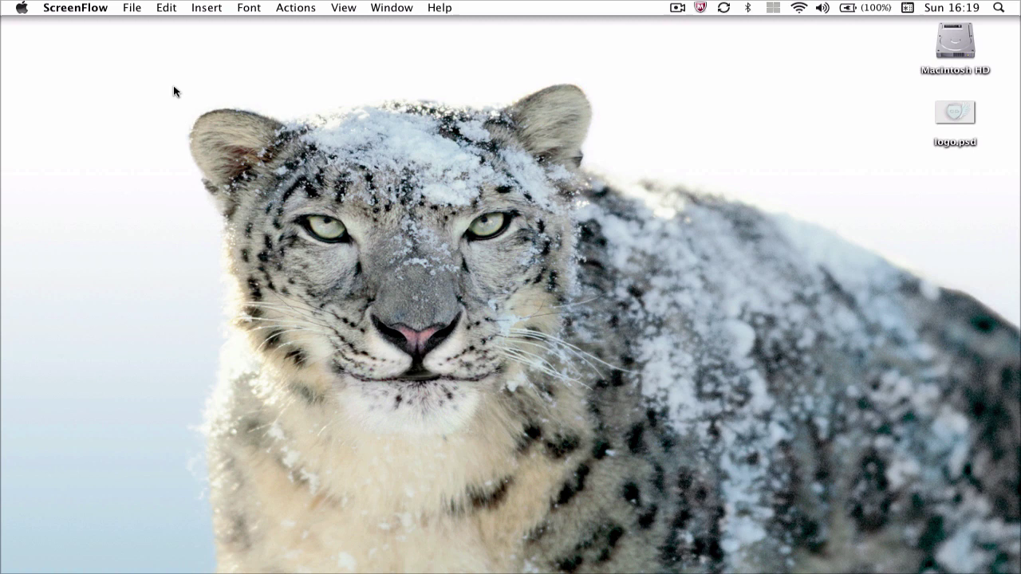
Step: Bring the Cinema 4D Text scene window to the front
drag(165, 62, 949, 447)
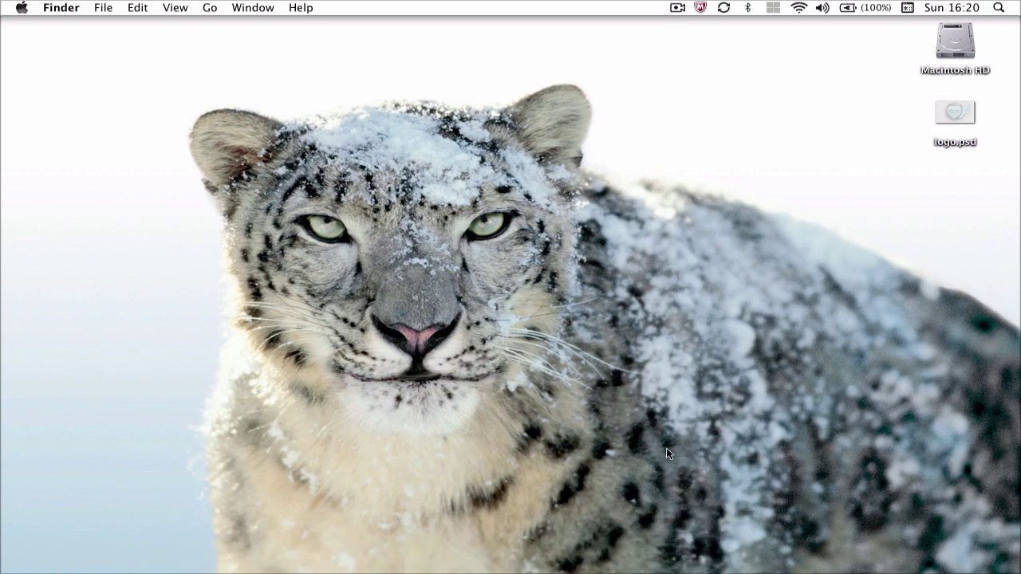
mouse_move(565, 572)
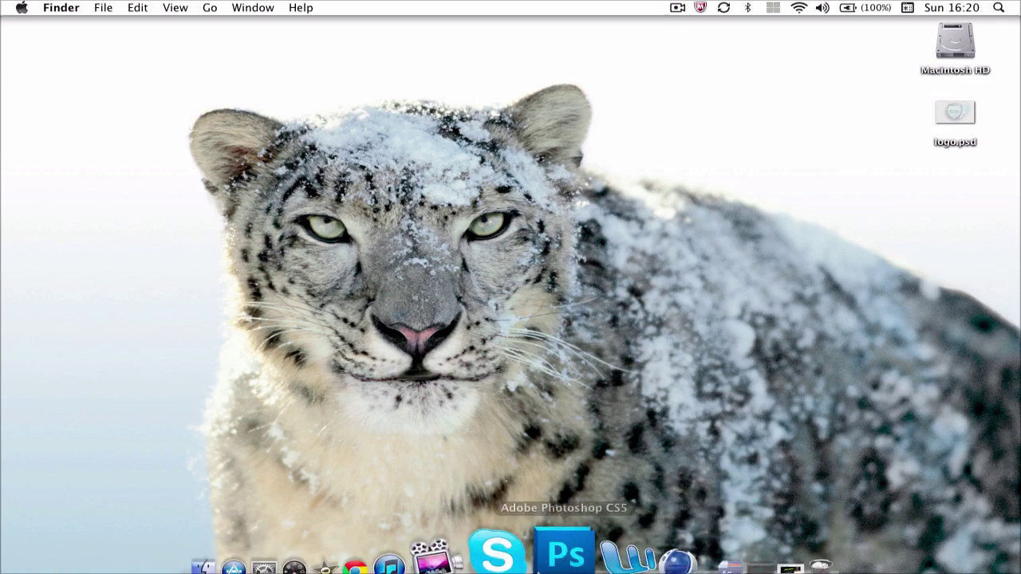
click(606, 545)
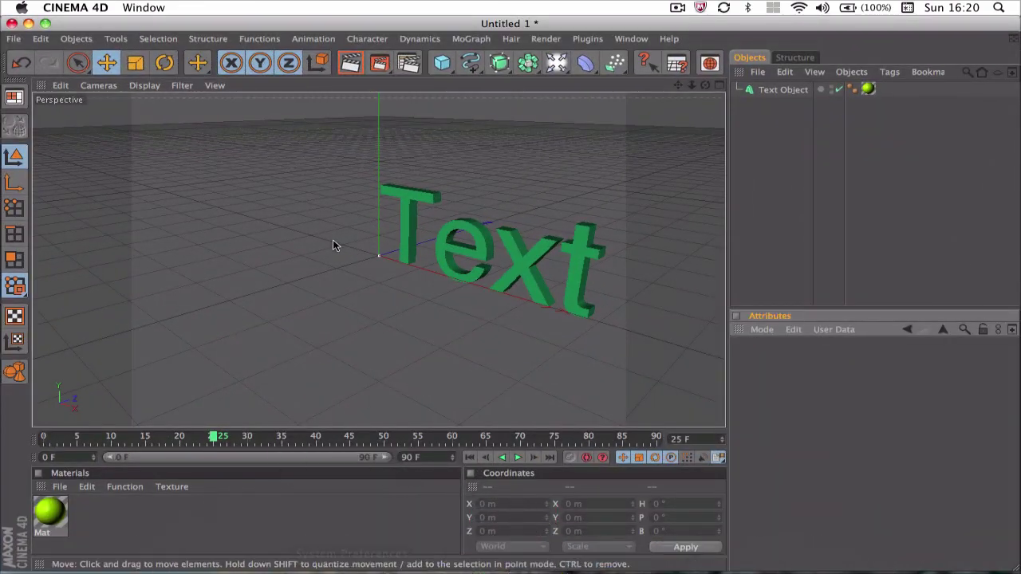
Step: Play the text's red-to-green colour animation from frame 0, then stop playback
click(469, 457)
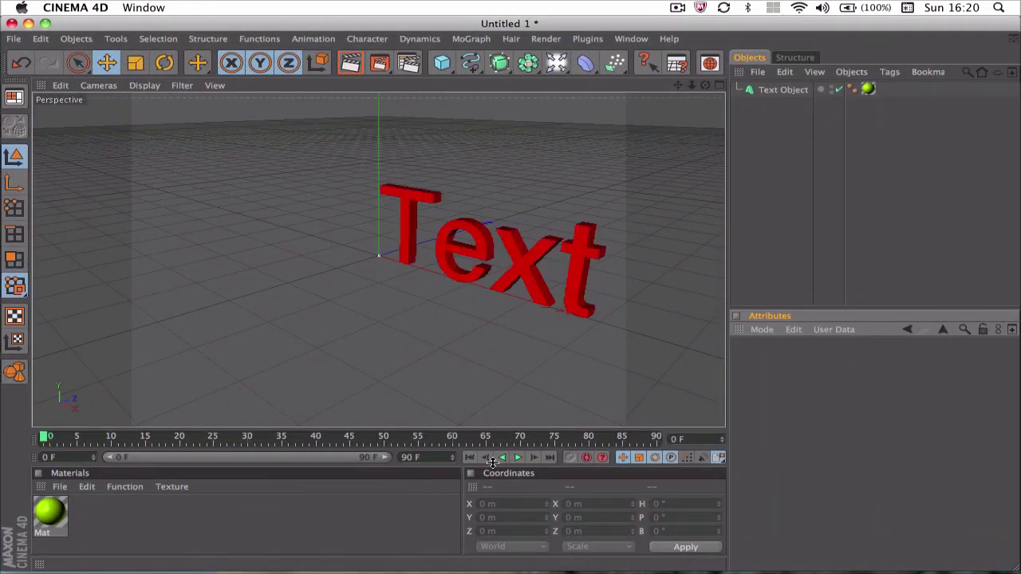
click(523, 459)
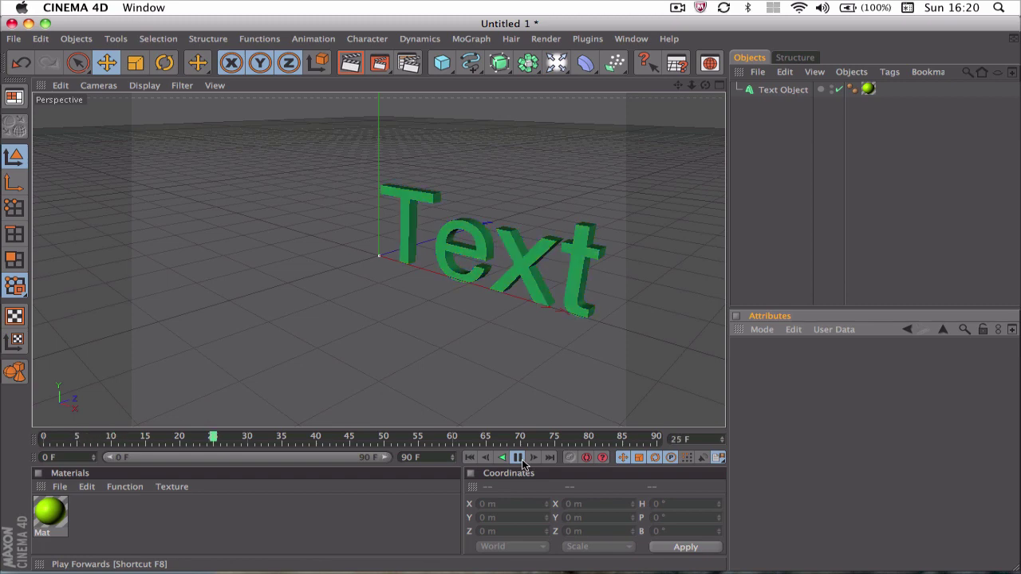
click(472, 456)
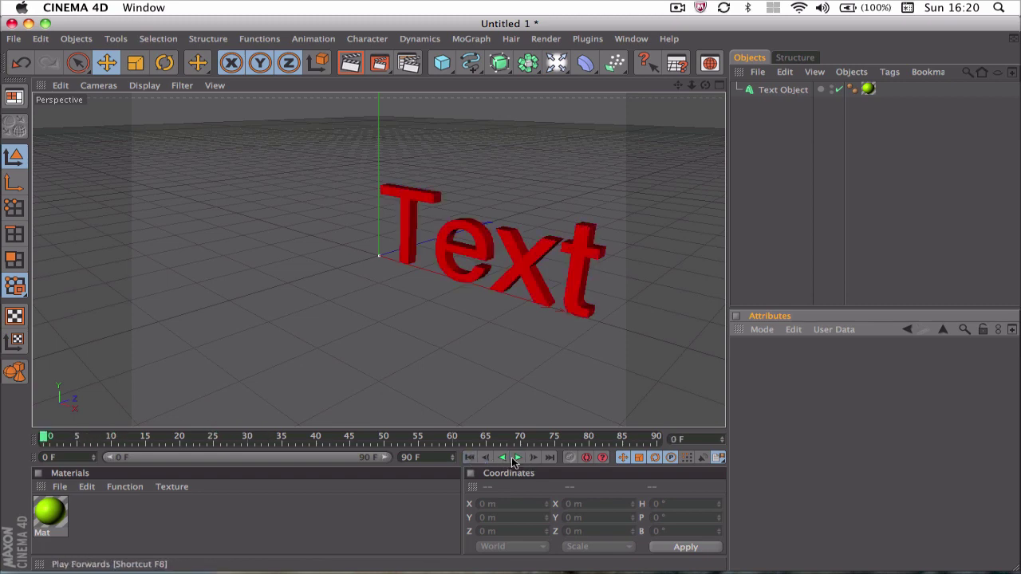
click(516, 457)
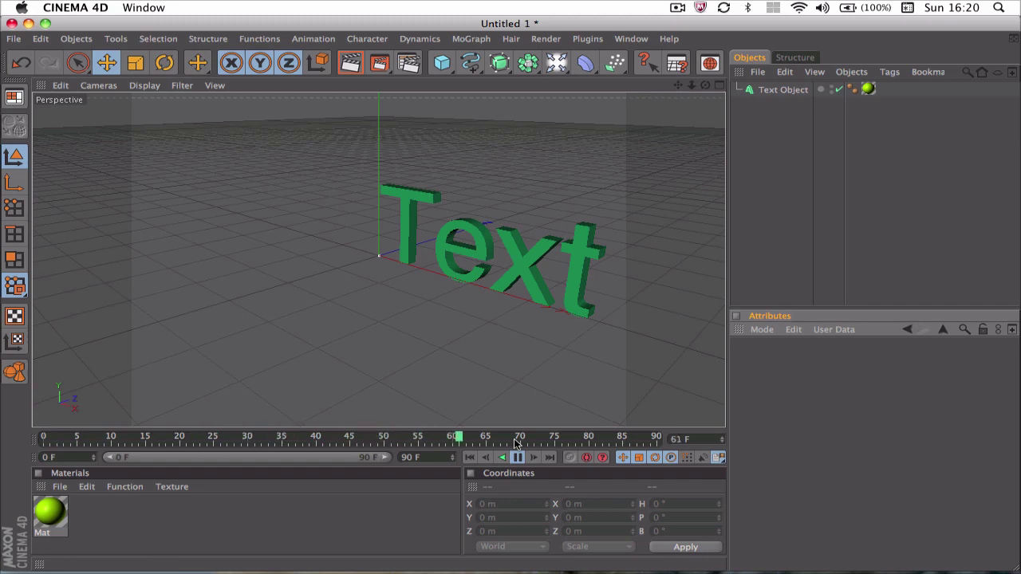
click(516, 457)
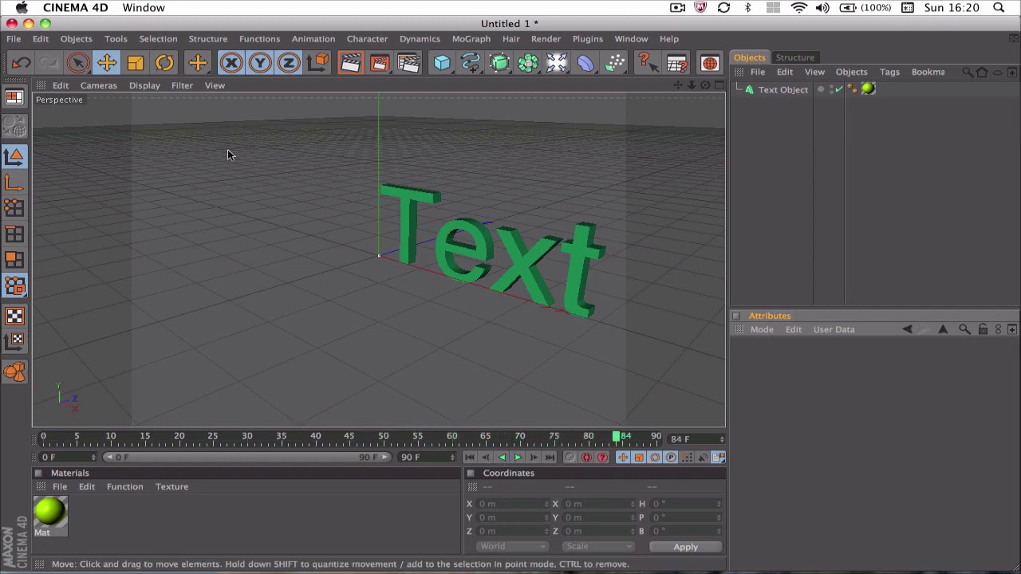
Step: Delete the Mat material and the Text object's texture tag, then render the active view
click(50, 511)
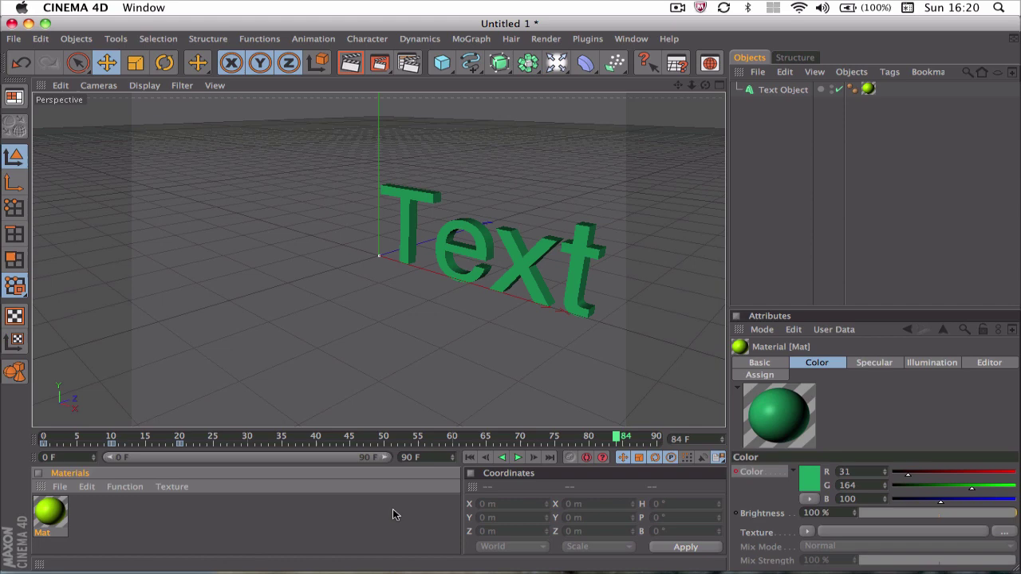
key(Delete)
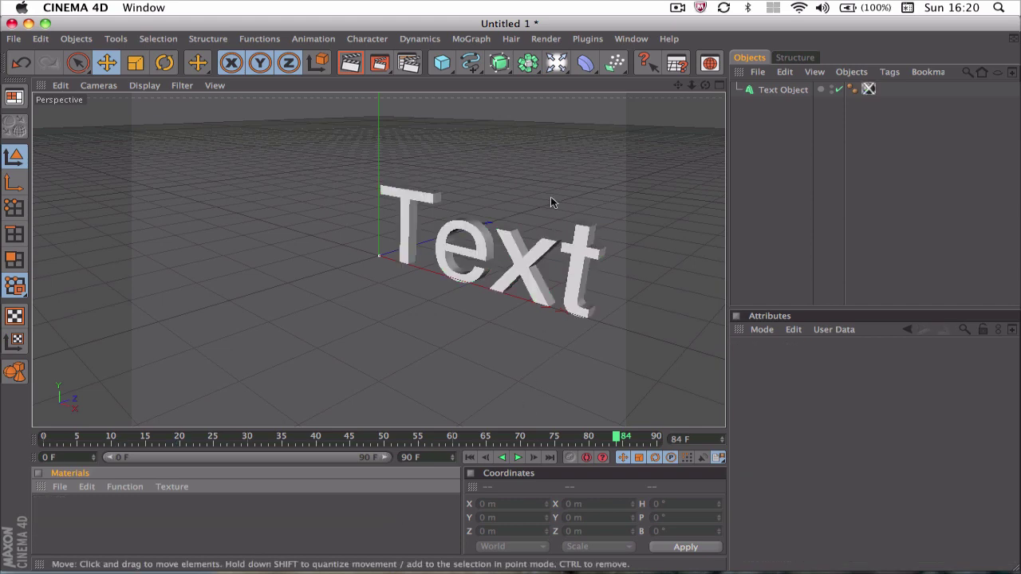
click(869, 89)
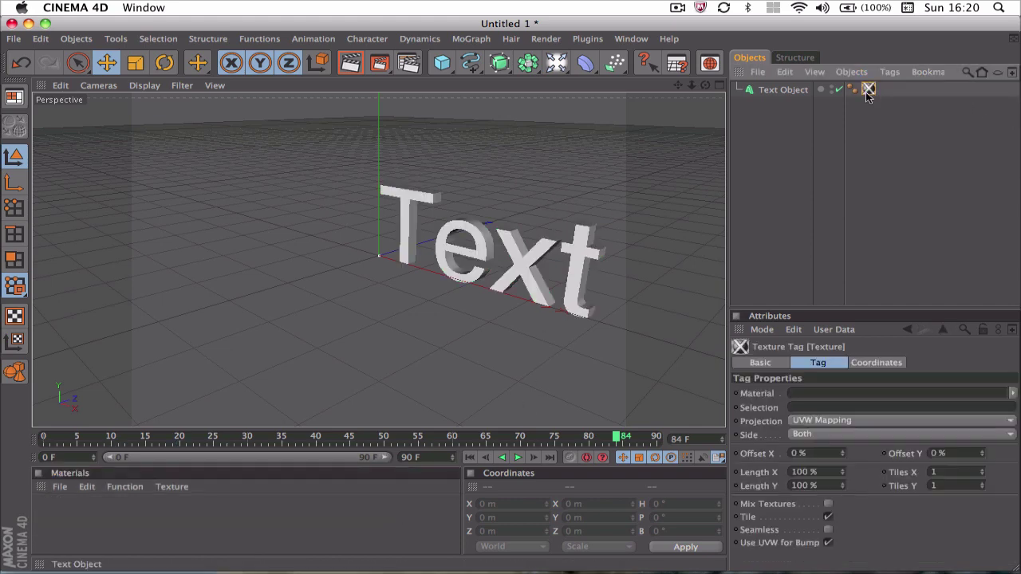
key(Delete)
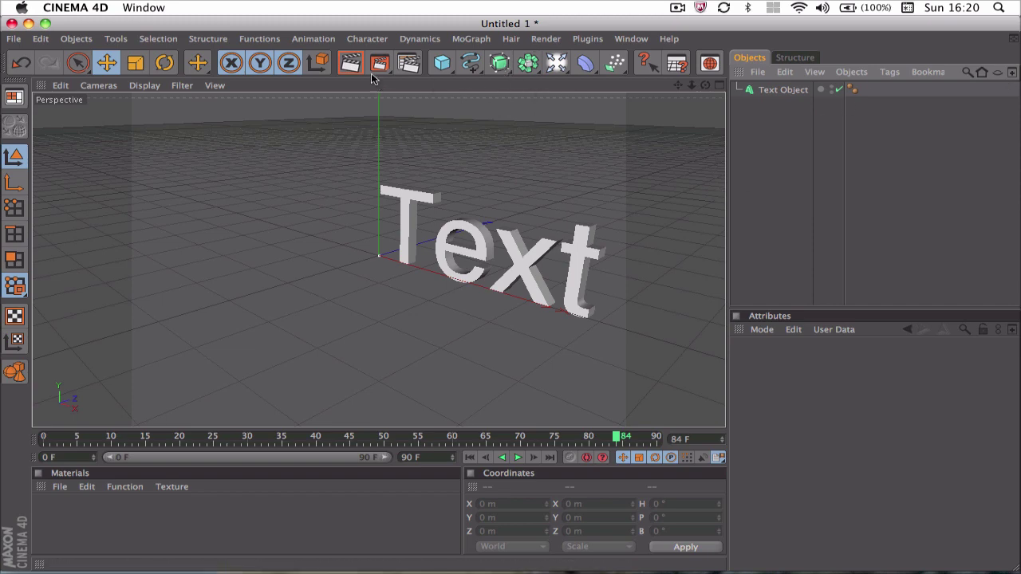
click(348, 64)
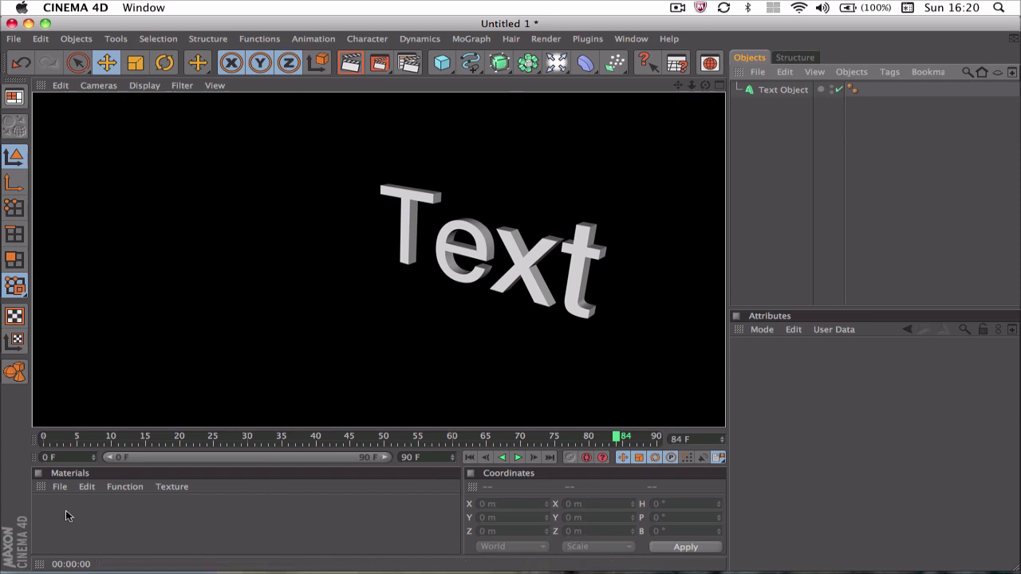
Step: Add a new material named Mat and check its colour, leaving it grey at 204, 204, 204
click(60, 487)
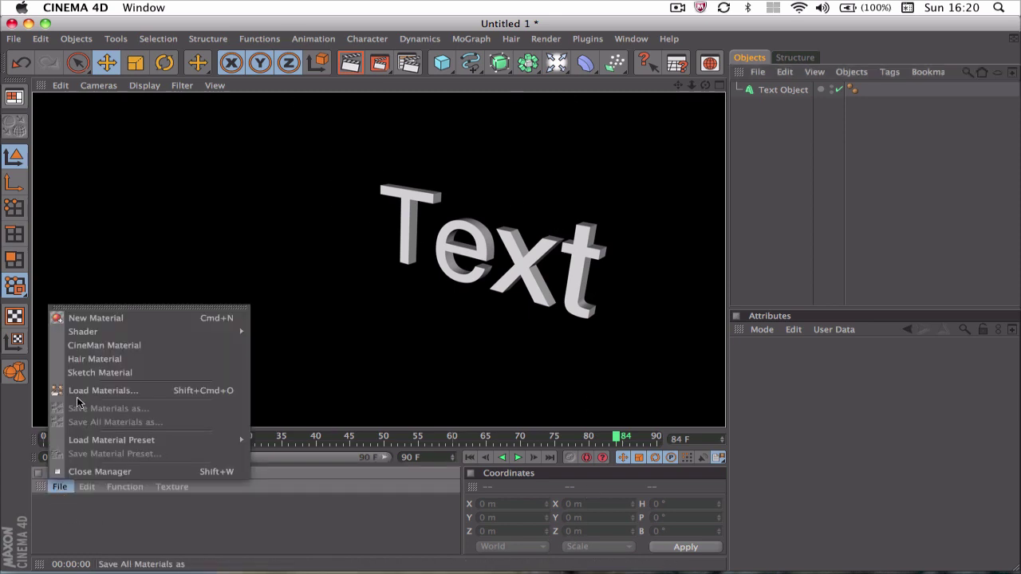
click(87, 321)
right_click(53, 505)
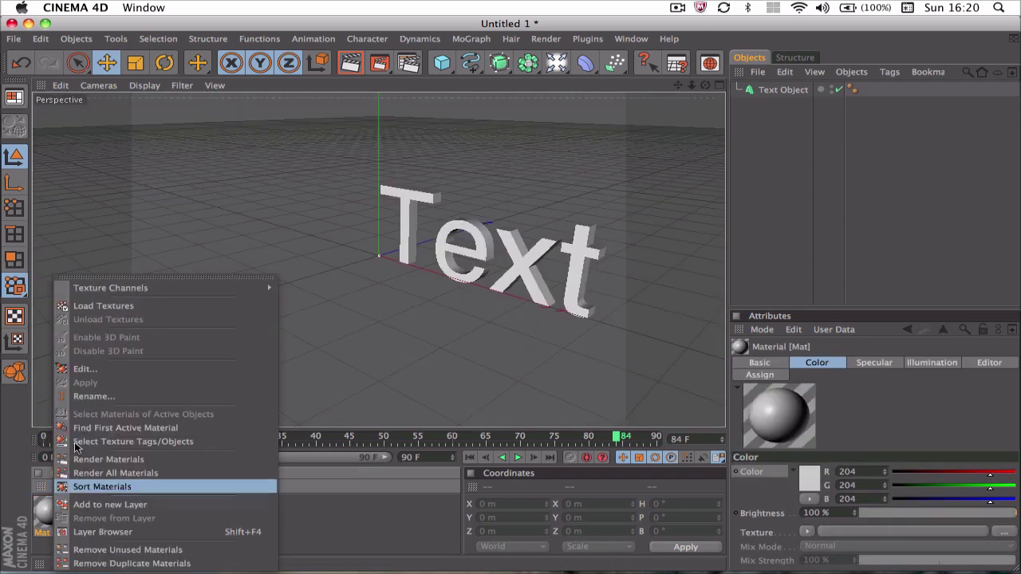
click(100, 368)
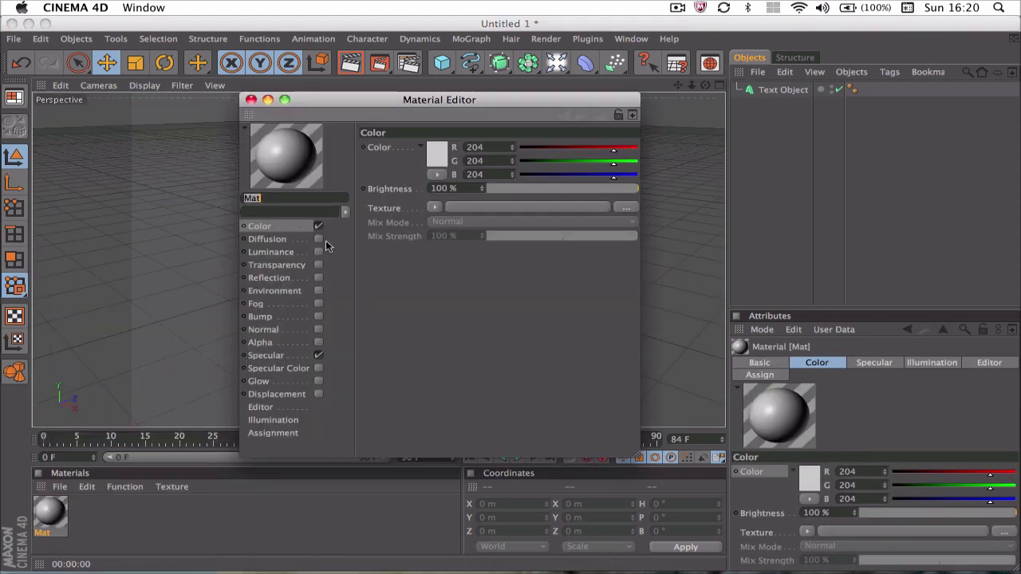
drag(423, 101, 372, 143)
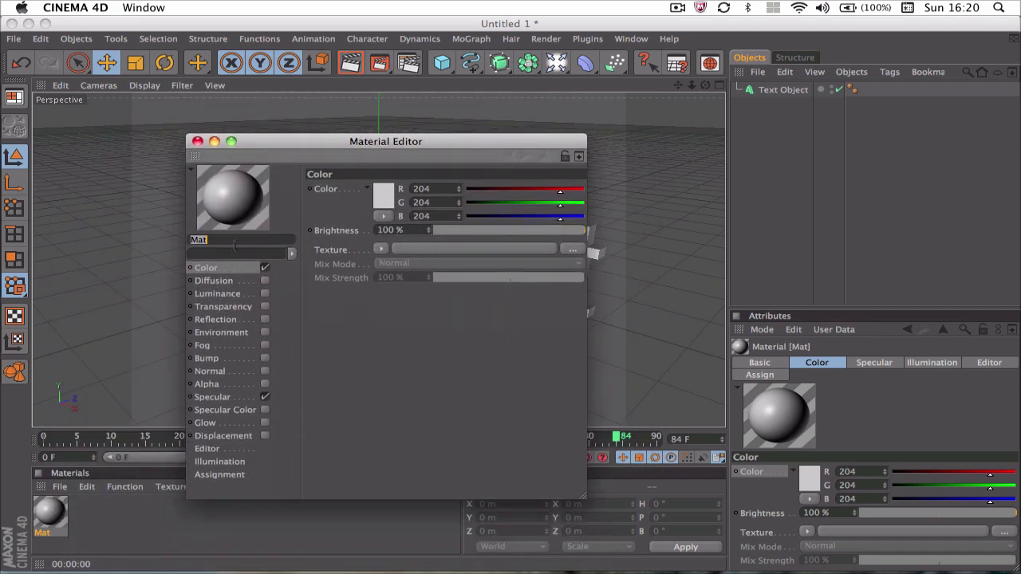
click(391, 199)
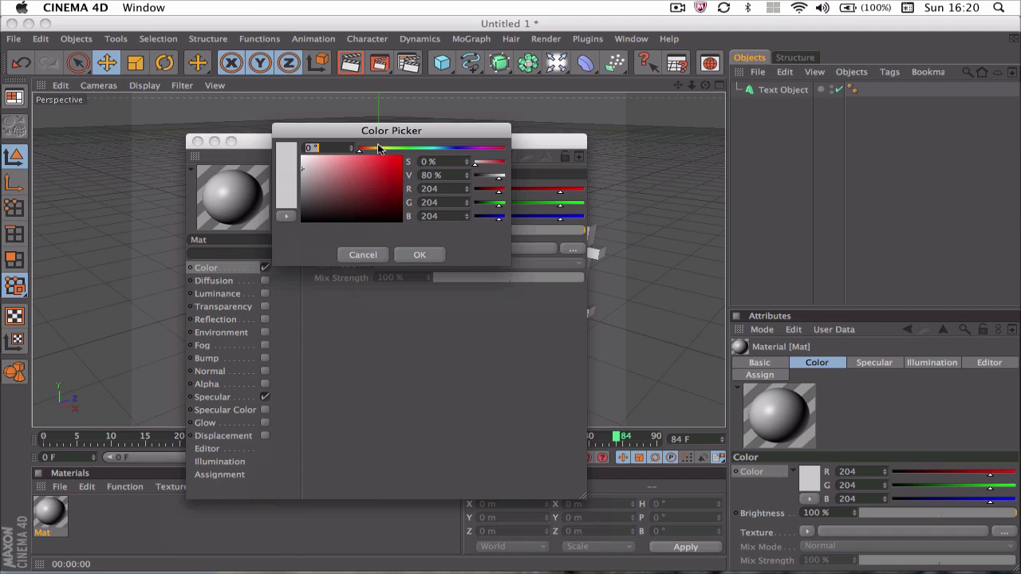
click(369, 256)
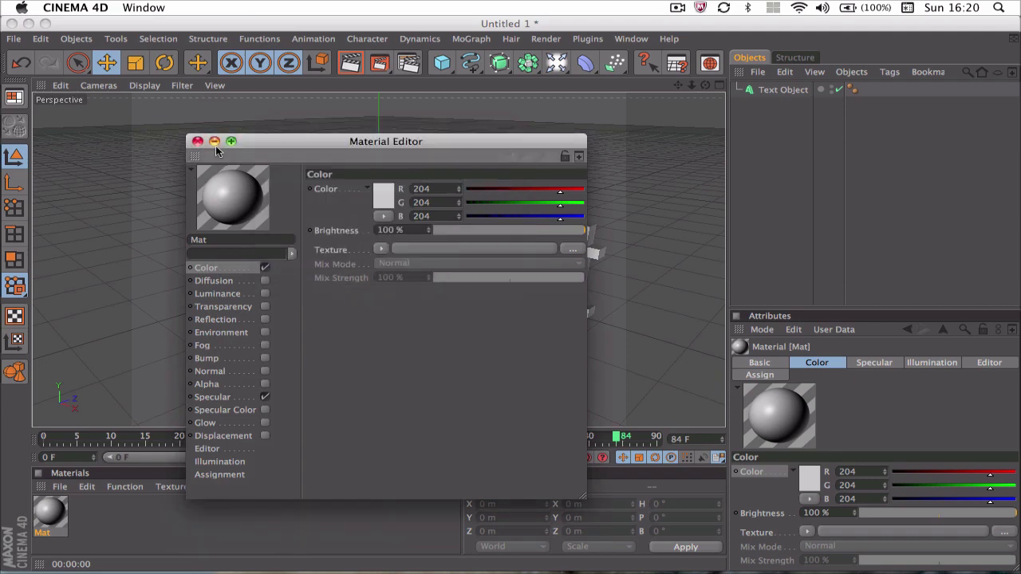
Step: At frame 0, set the Mat colour to red (241, 0, 0) and keyframe it
click(198, 142)
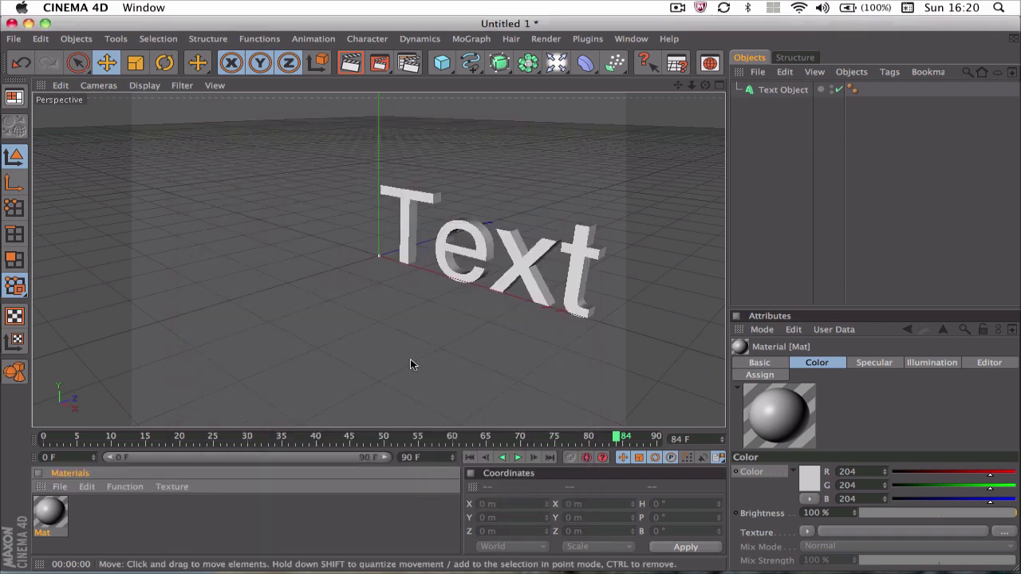
click(472, 459)
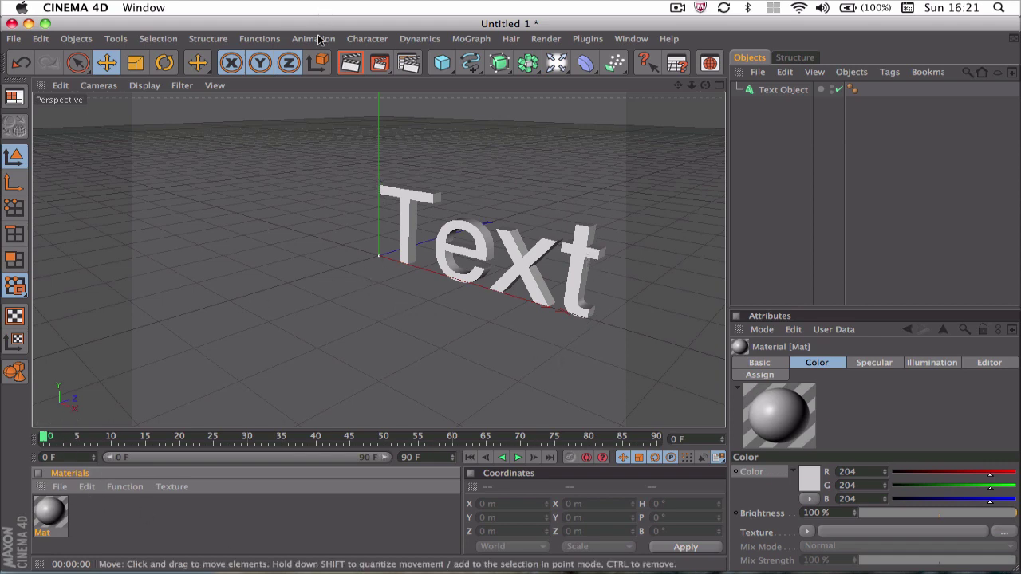
right_click(59, 510)
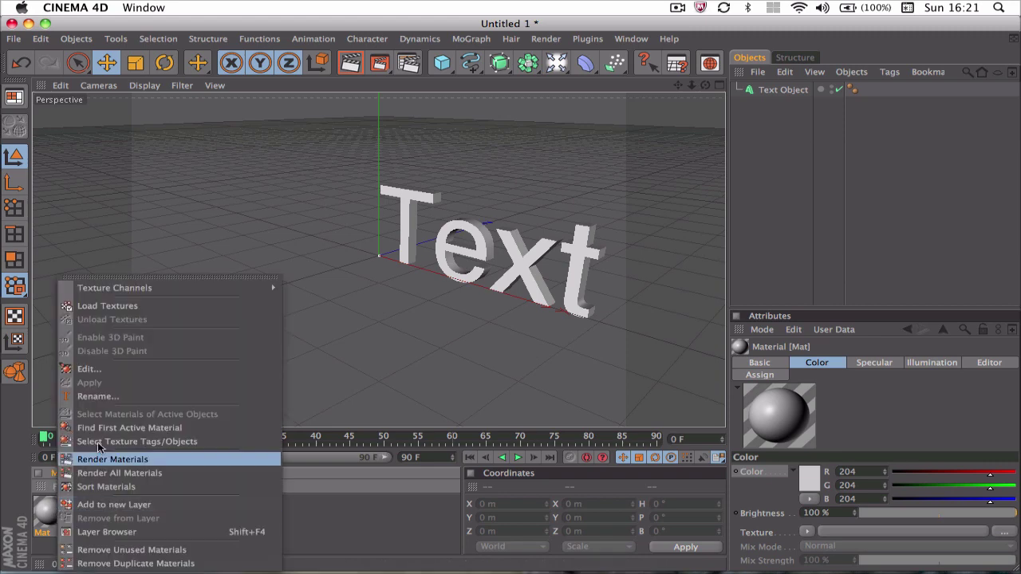
click(89, 370)
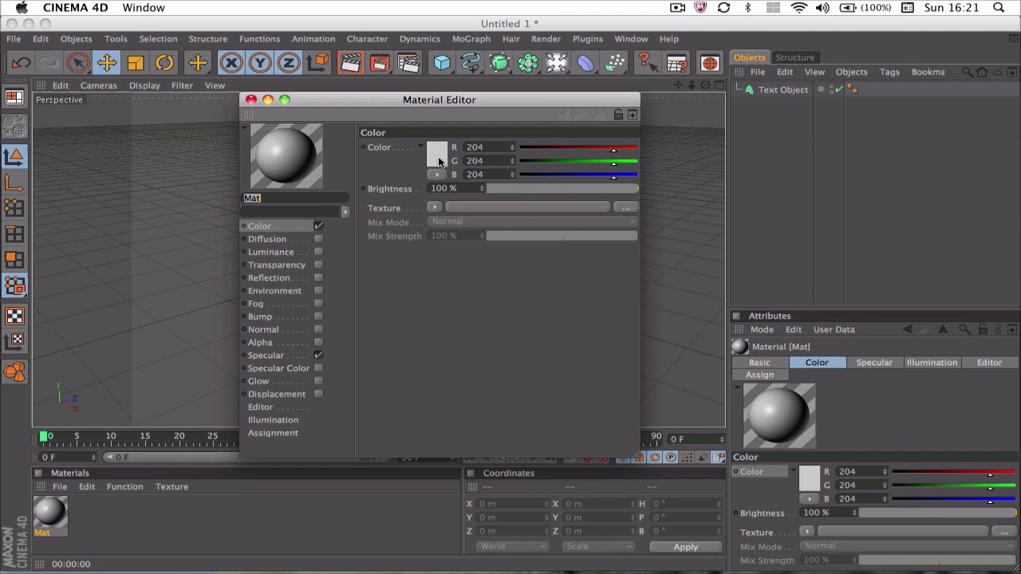
click(438, 162)
click(450, 121)
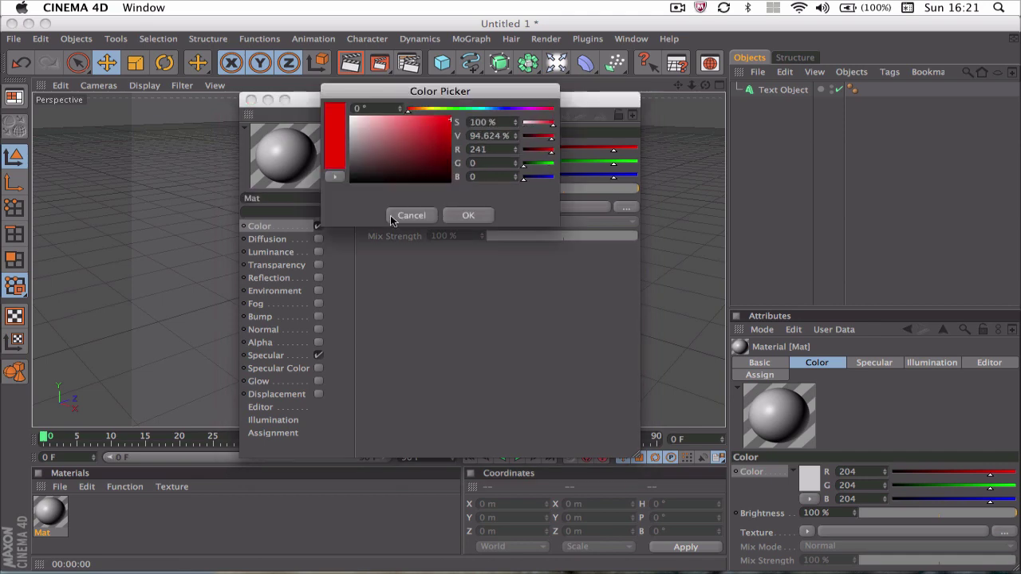
click(457, 213)
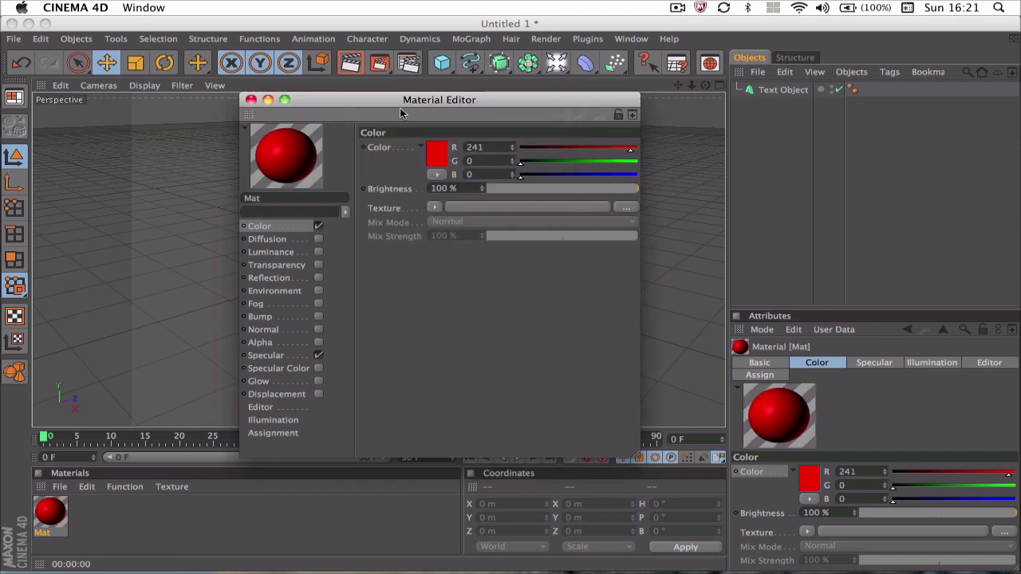
click(367, 150)
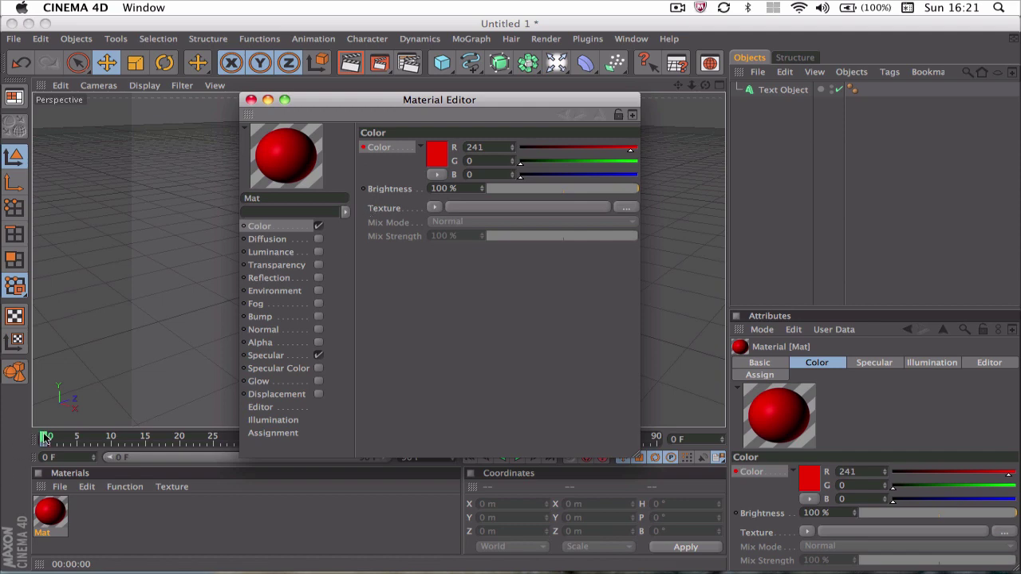
drag(45, 437, 114, 437)
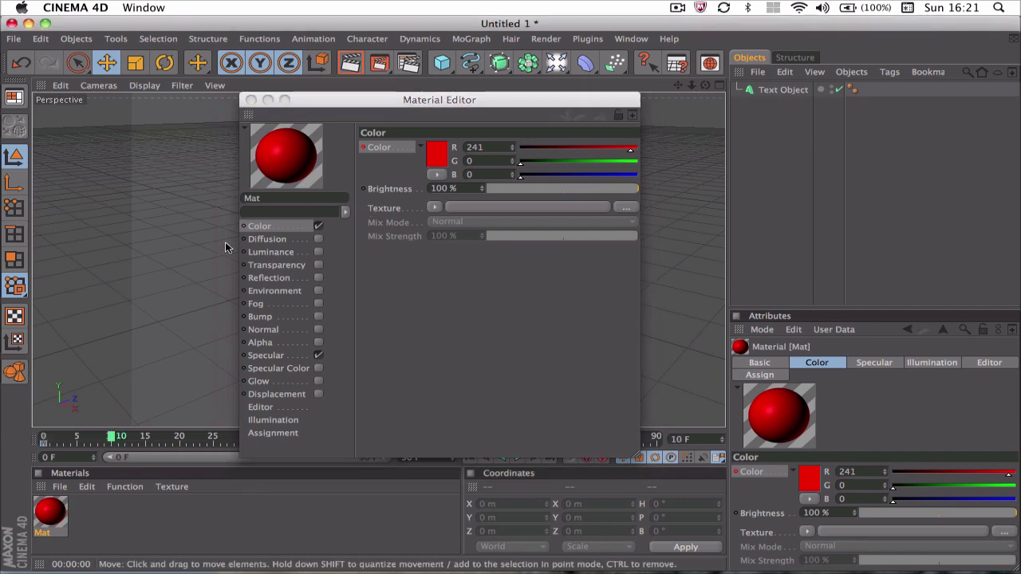
Step: Set the Mat colour to yellow-green and keyframe it at frame 10
click(435, 156)
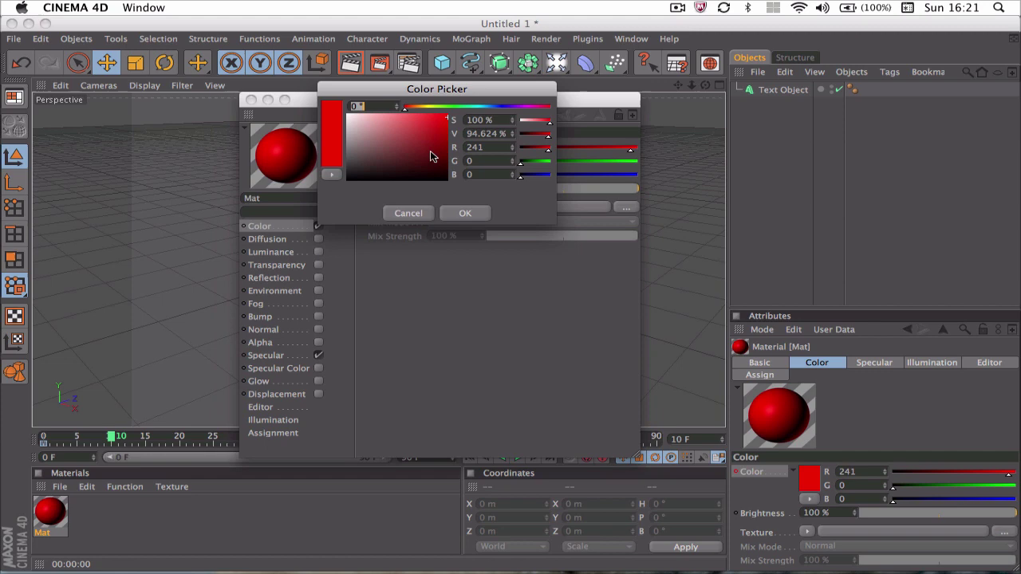
click(431, 107)
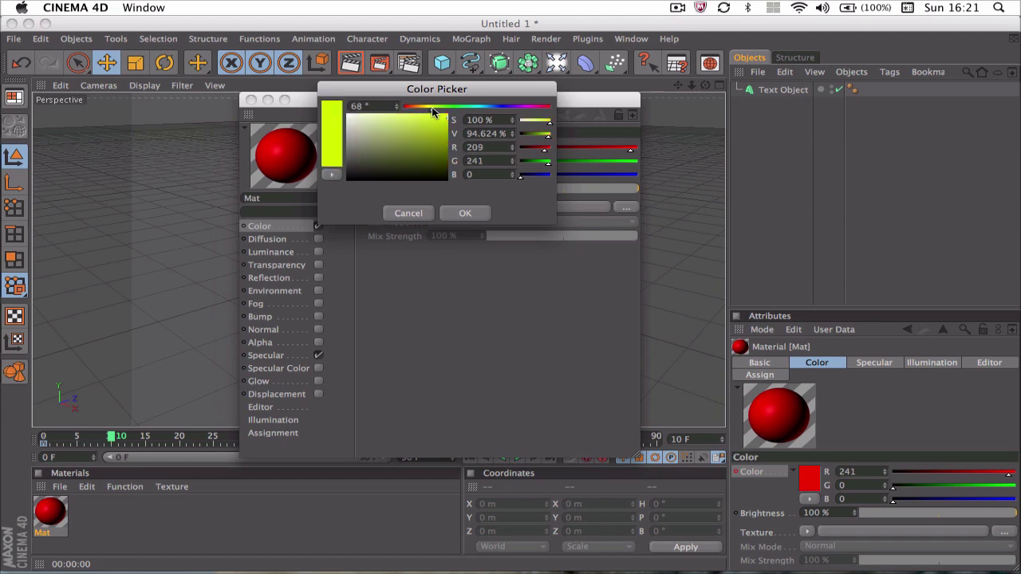
click(459, 213)
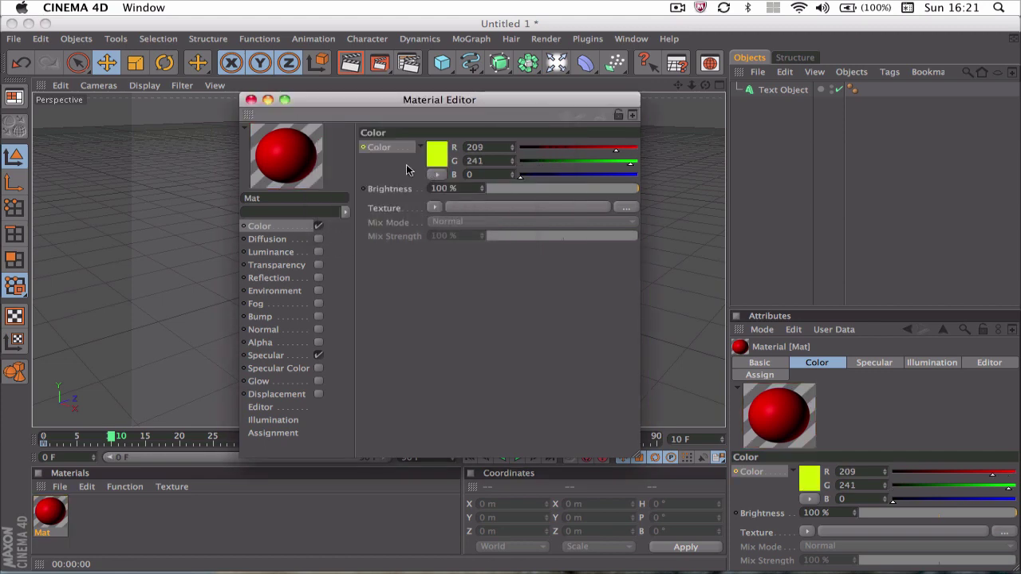
ctrl+click(364, 147)
Step: Set the Mat colour to green and keyframe it at frame 20
drag(111, 437, 182, 416)
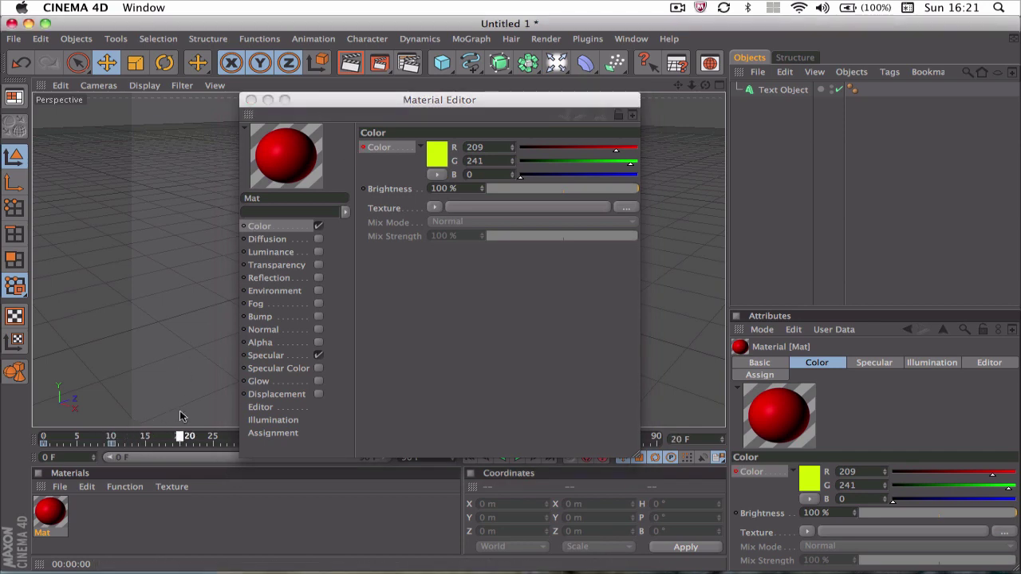
click(434, 154)
click(461, 109)
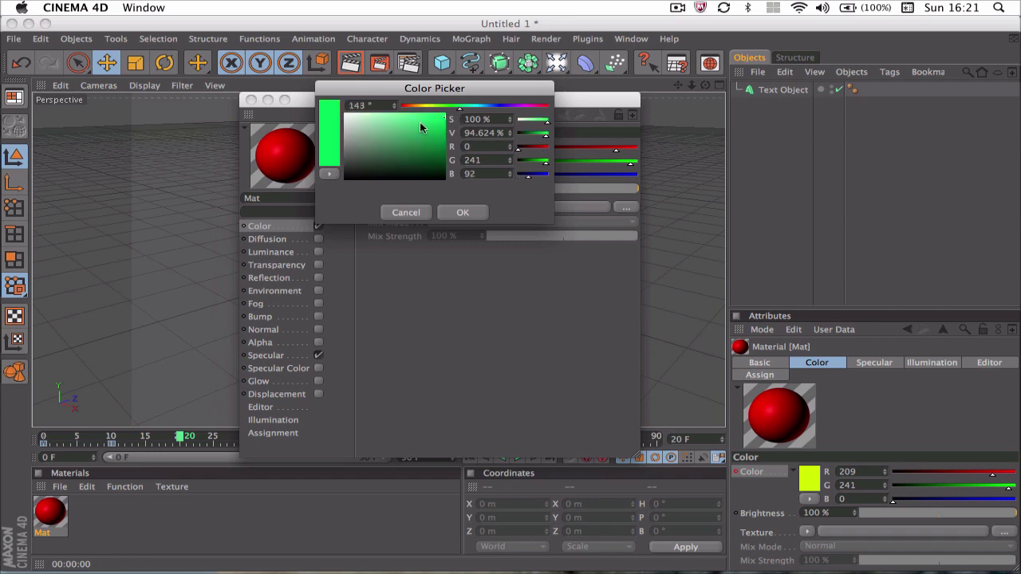
click(461, 212)
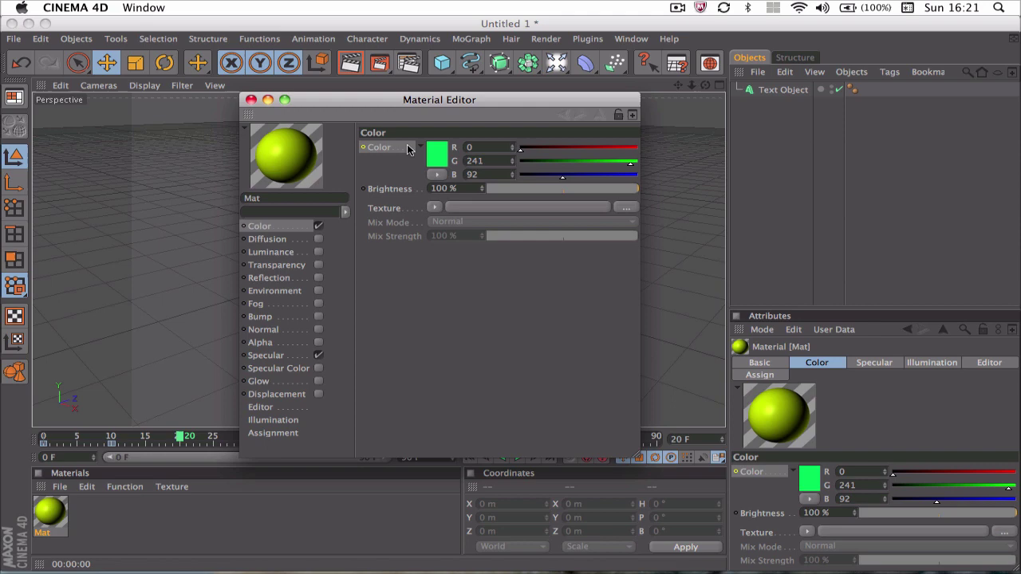
click(363, 147)
Step: At frame 30, set the Mat colour to blue (0, 124, 241) and close the Material Editor
drag(338, 99, 457, 96)
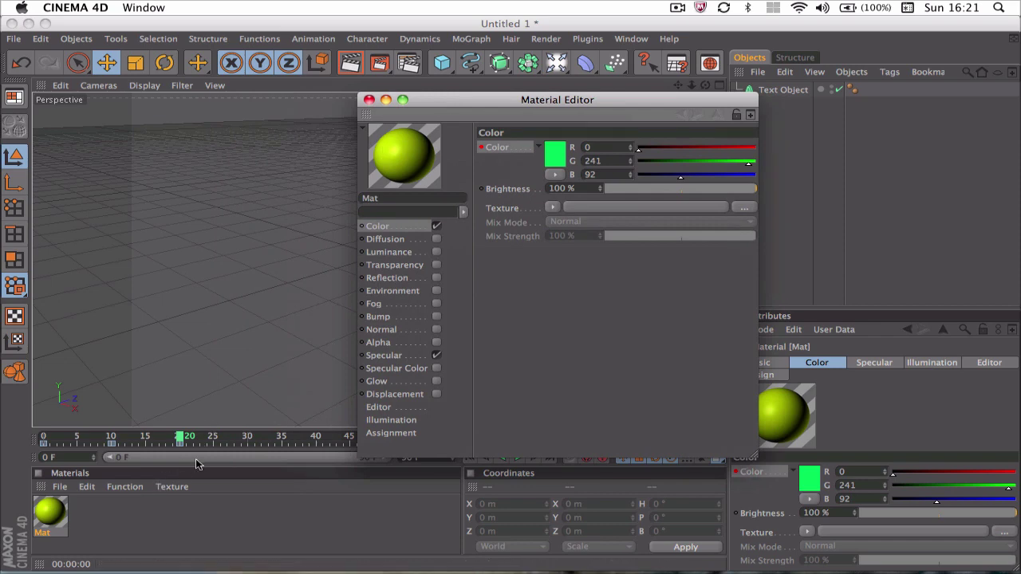
click(251, 444)
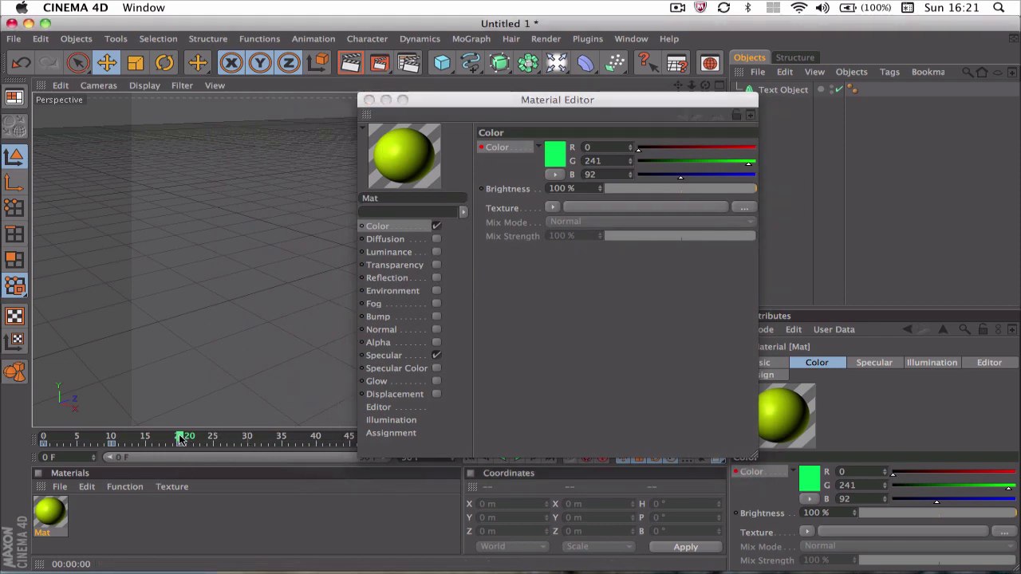
drag(180, 438, 253, 438)
click(555, 158)
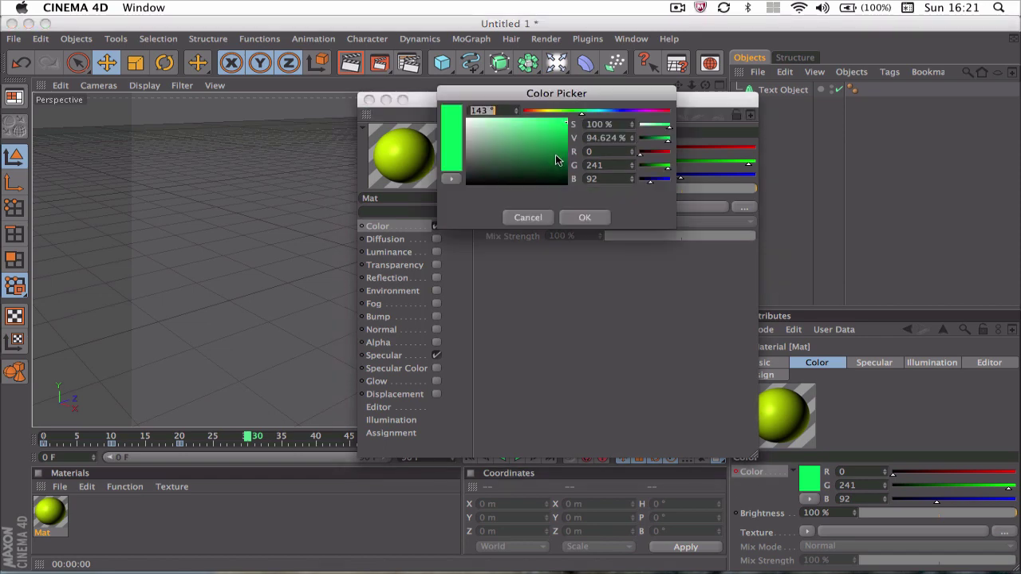
click(608, 114)
click(568, 220)
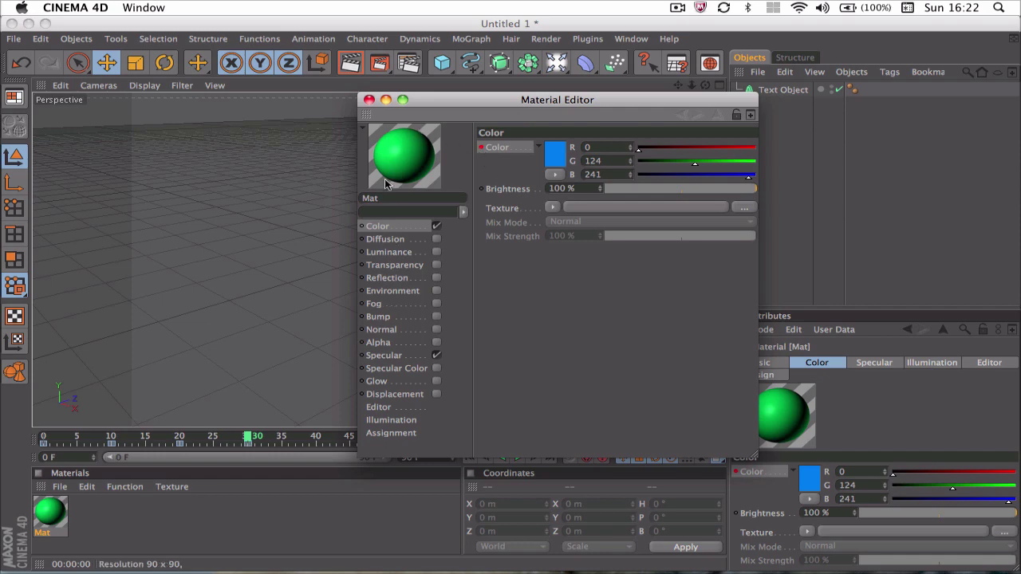
click(369, 100)
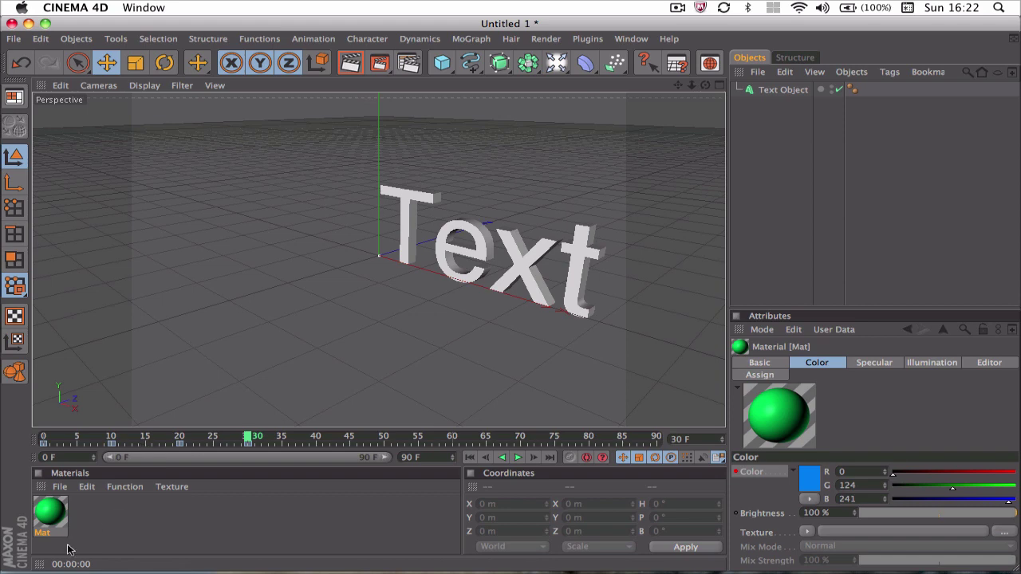
Step: Preview the timeline from frame 0 and return to the start
click(469, 457)
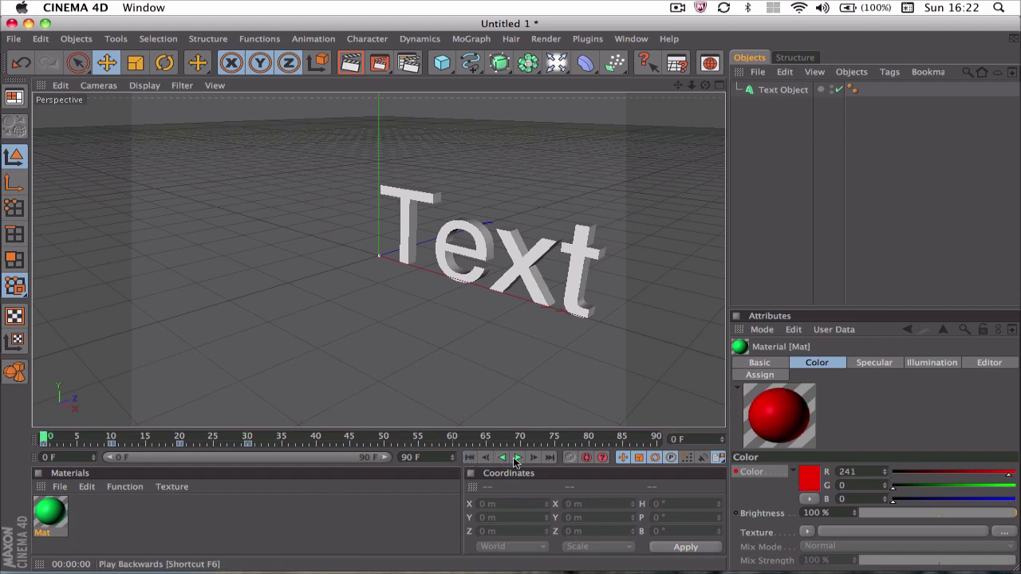
click(517, 458)
click(518, 457)
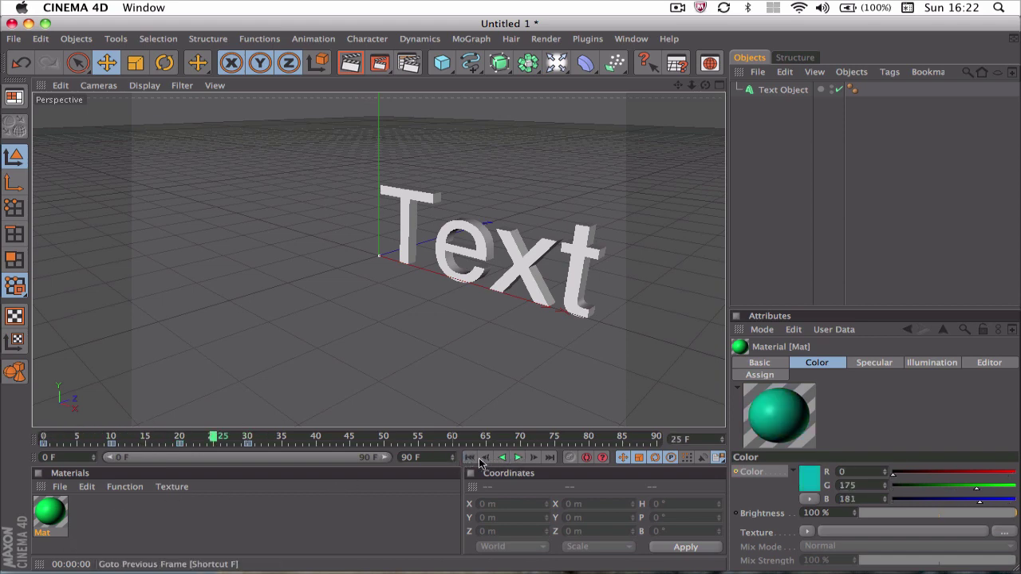
click(485, 458)
click(469, 457)
Step: Drop the Mat material onto the Text object and play the colour animation
drag(50, 513, 527, 268)
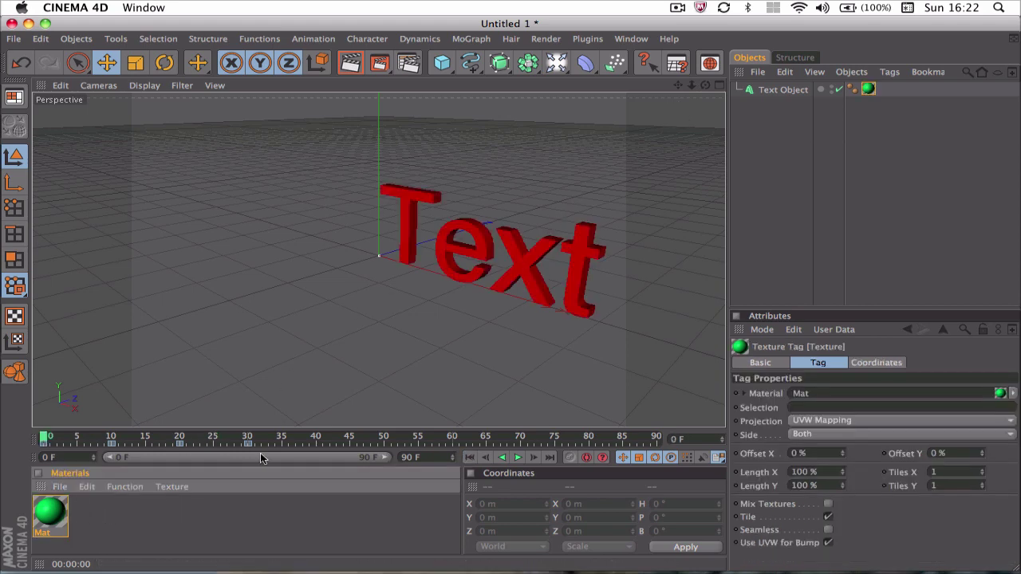
click(518, 458)
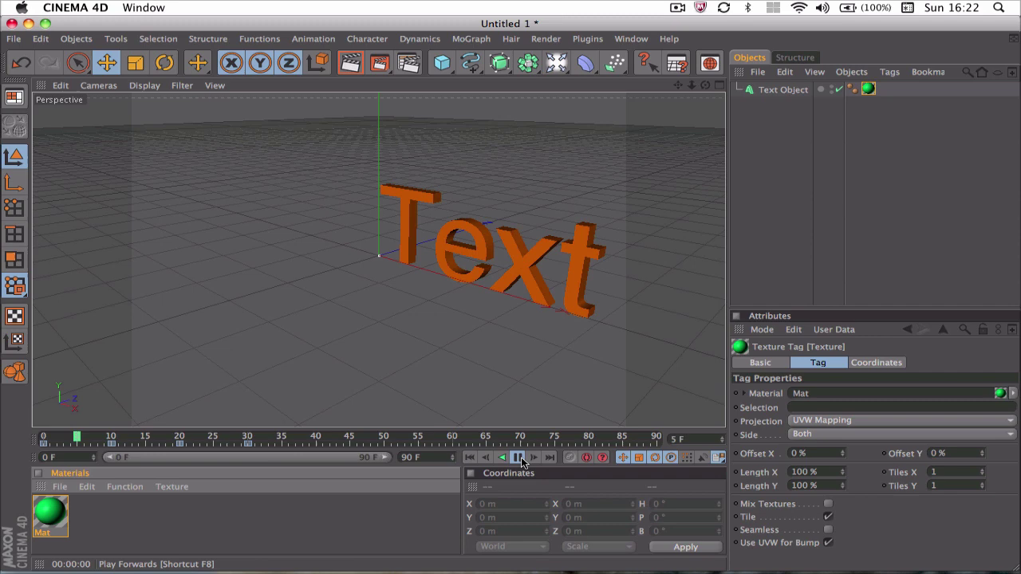
click(519, 457)
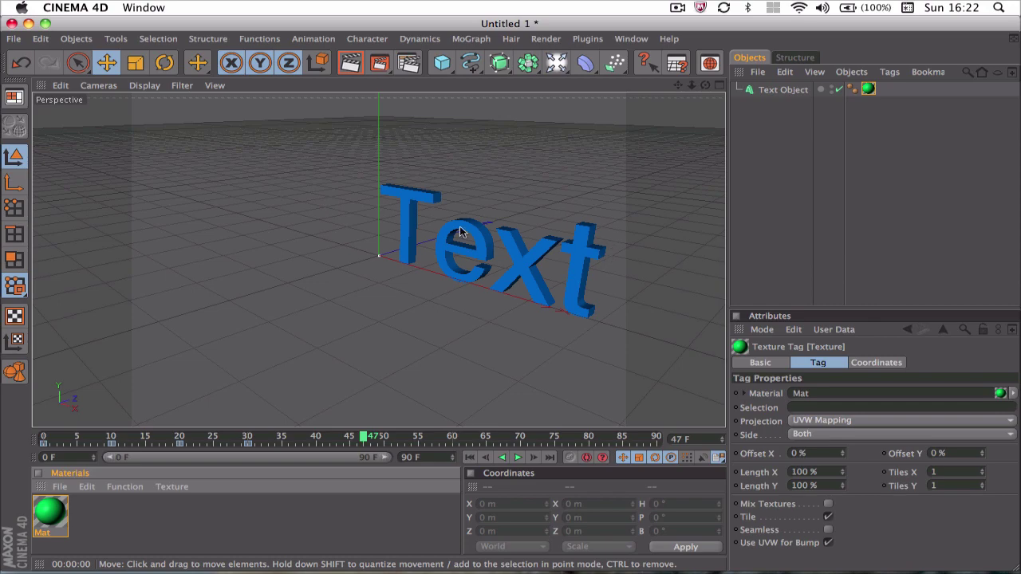
Step: Switch to the INTRO CONTEST #2 video, rewind it to the start, mute it and play it
mouse_move(351, 562)
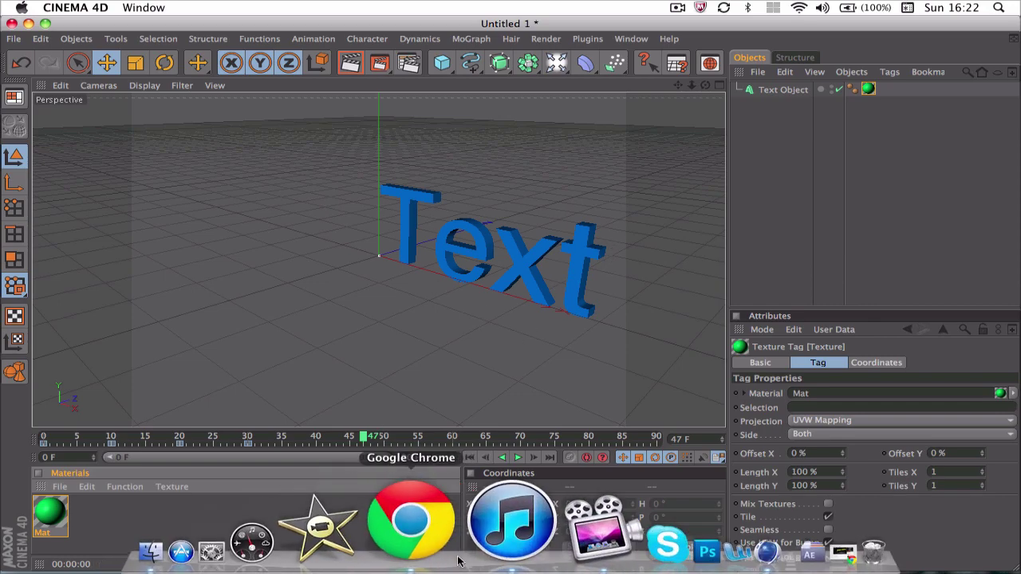
click(435, 522)
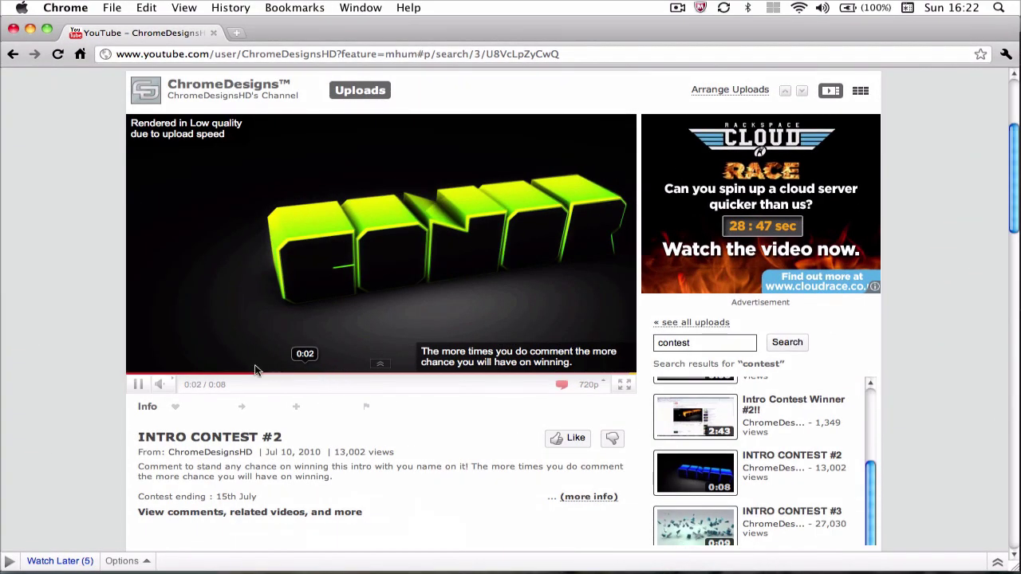
drag(247, 369, 130, 368)
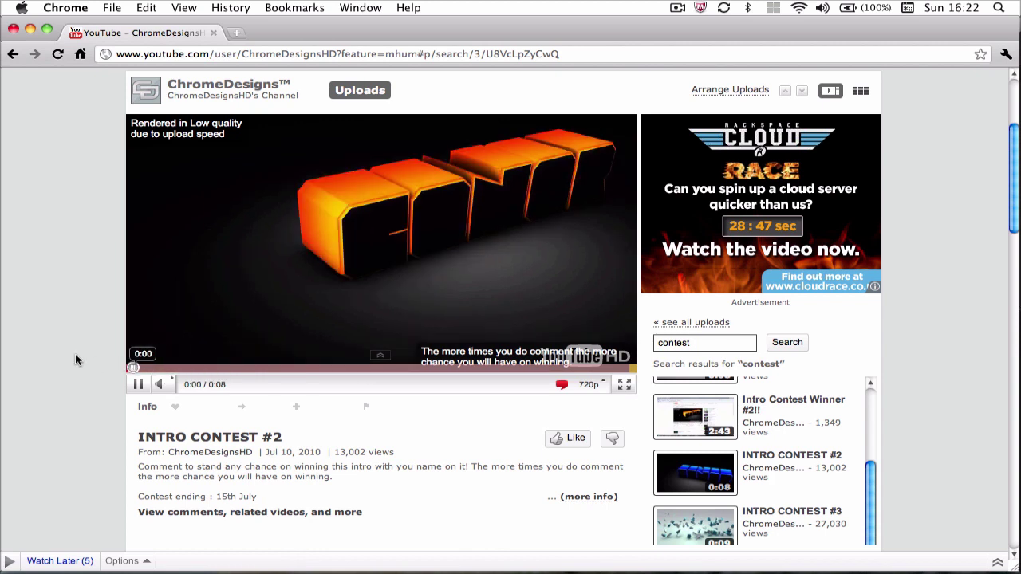
click(134, 379)
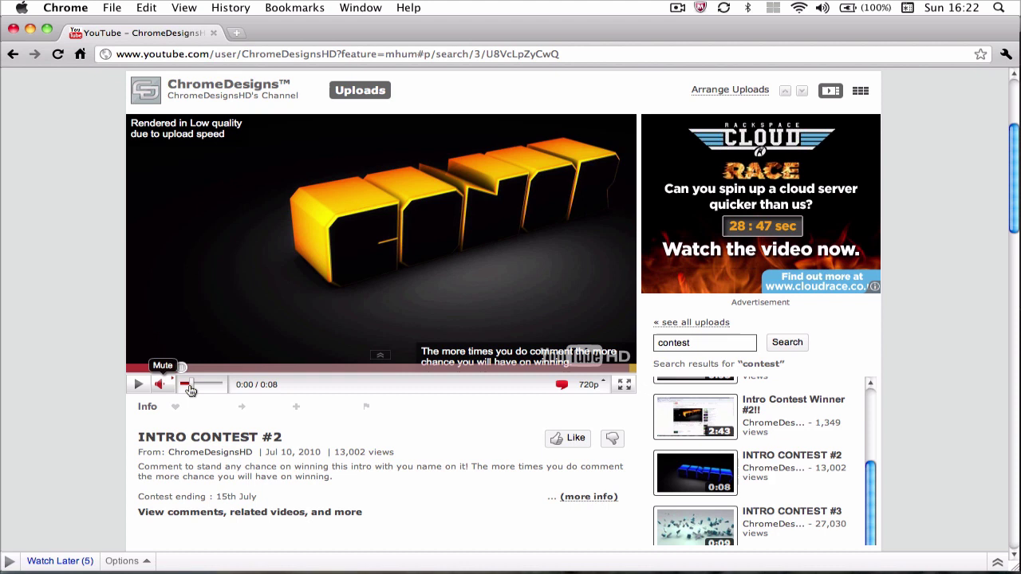
click(155, 387)
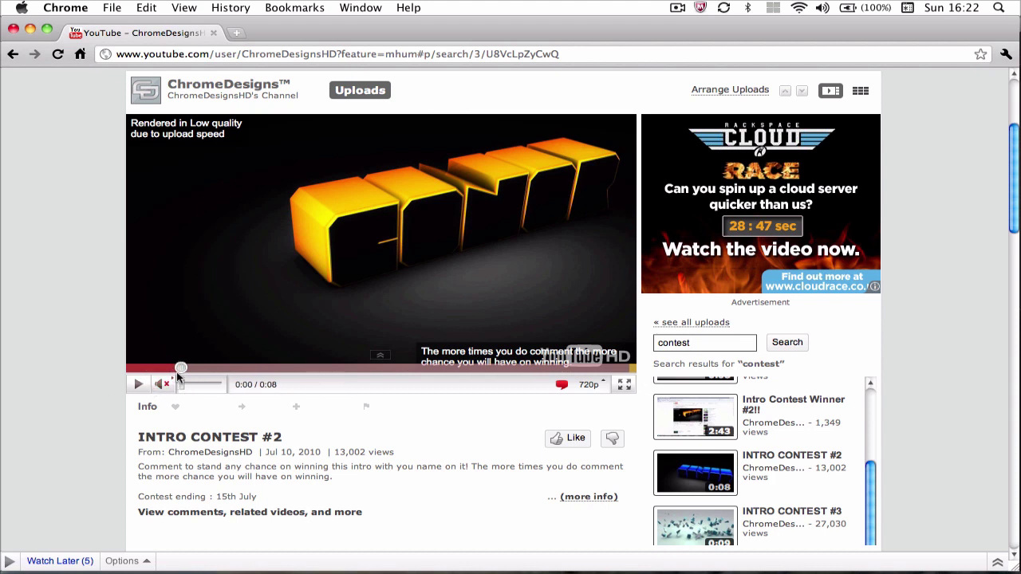
click(134, 368)
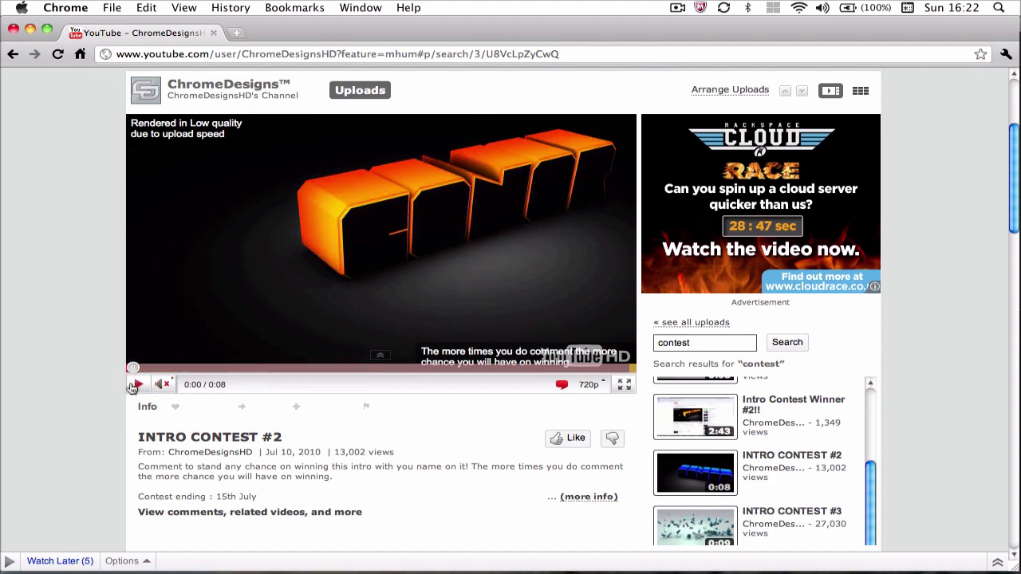
click(136, 386)
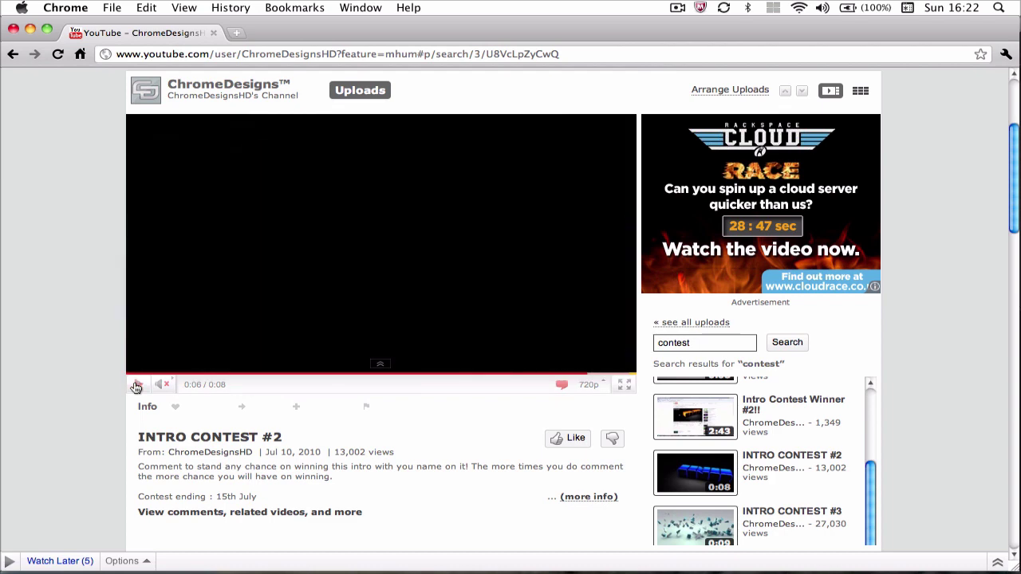
Step: Replay the intro video through to its 0:08 end
click(136, 384)
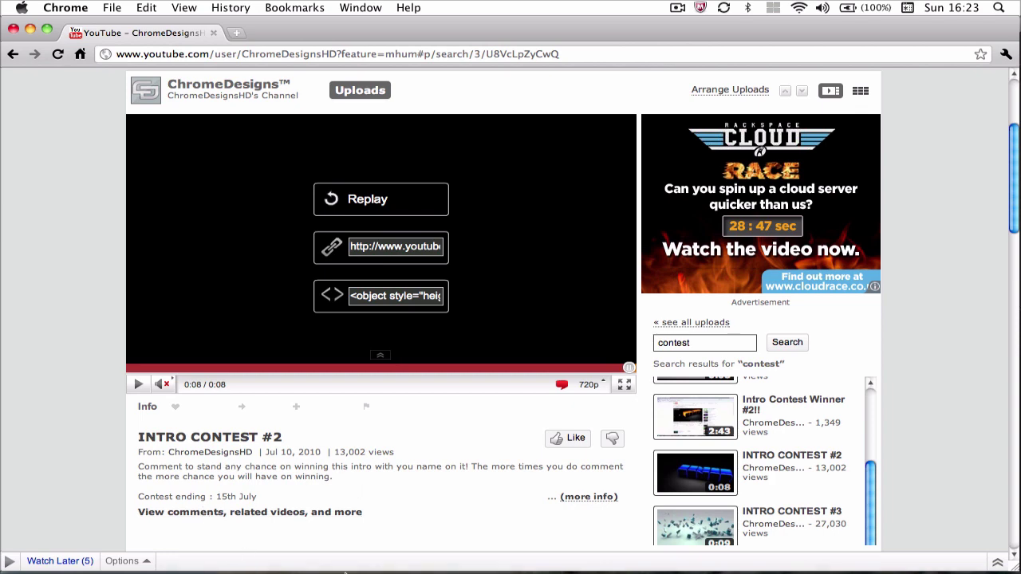
mouse_move(344, 571)
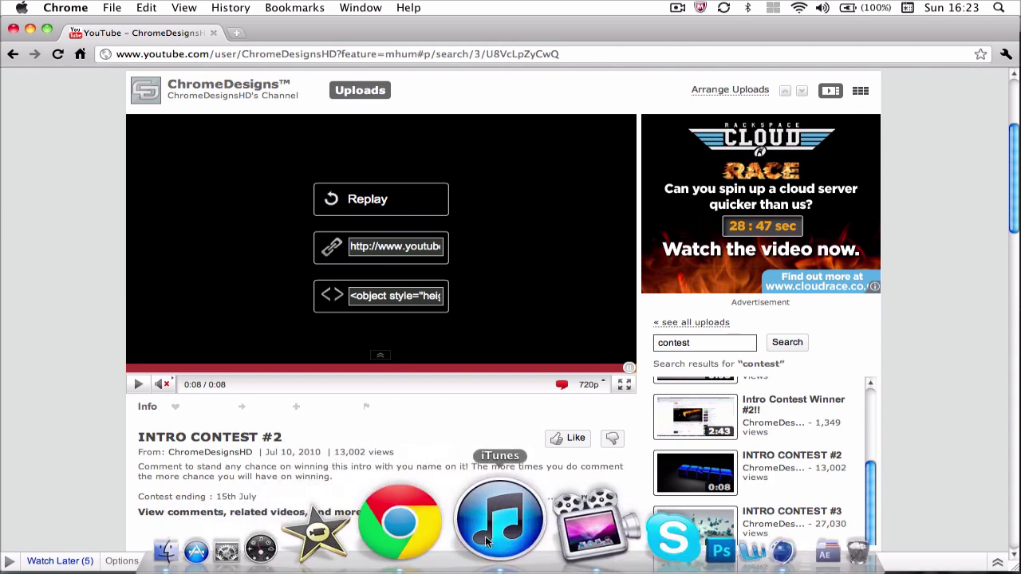